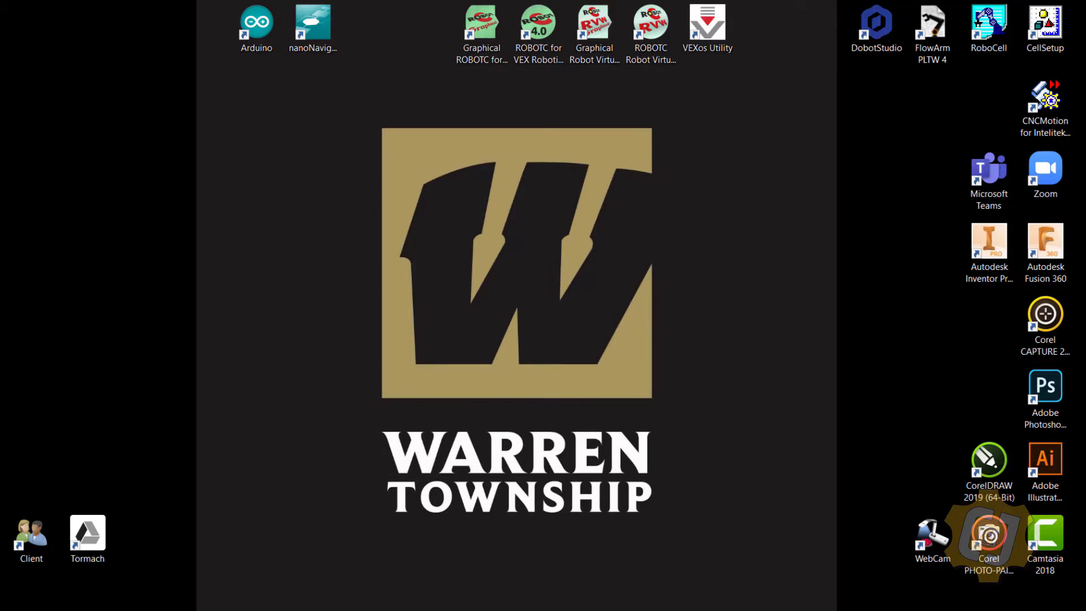
Run Machine IP Configuration on the Ethernet 3 interface, confirm the change, and acknowledge the success message.
key("super")
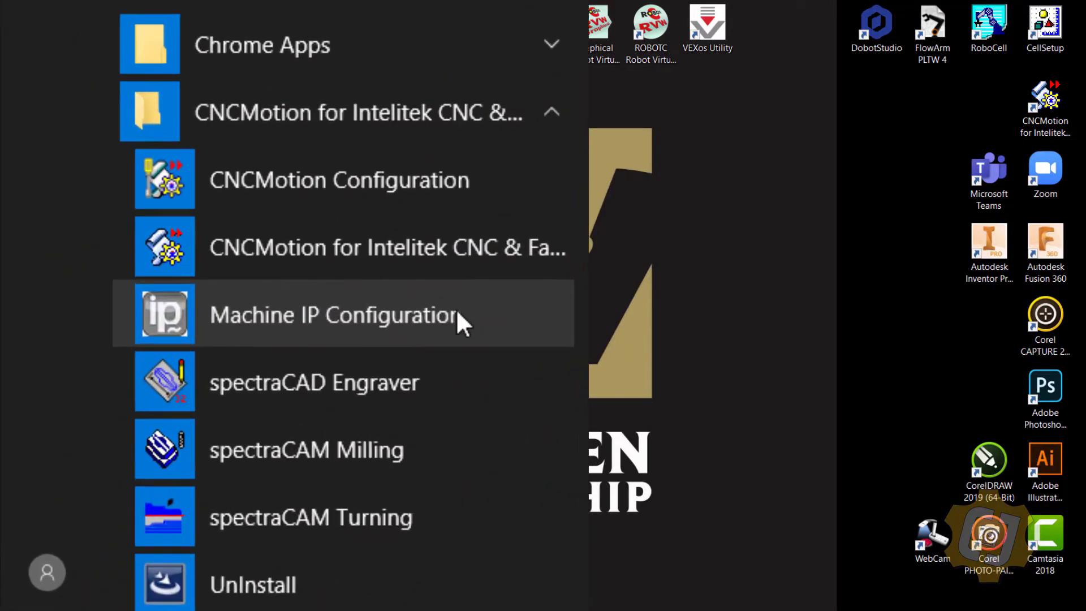
left_click(485, 314)
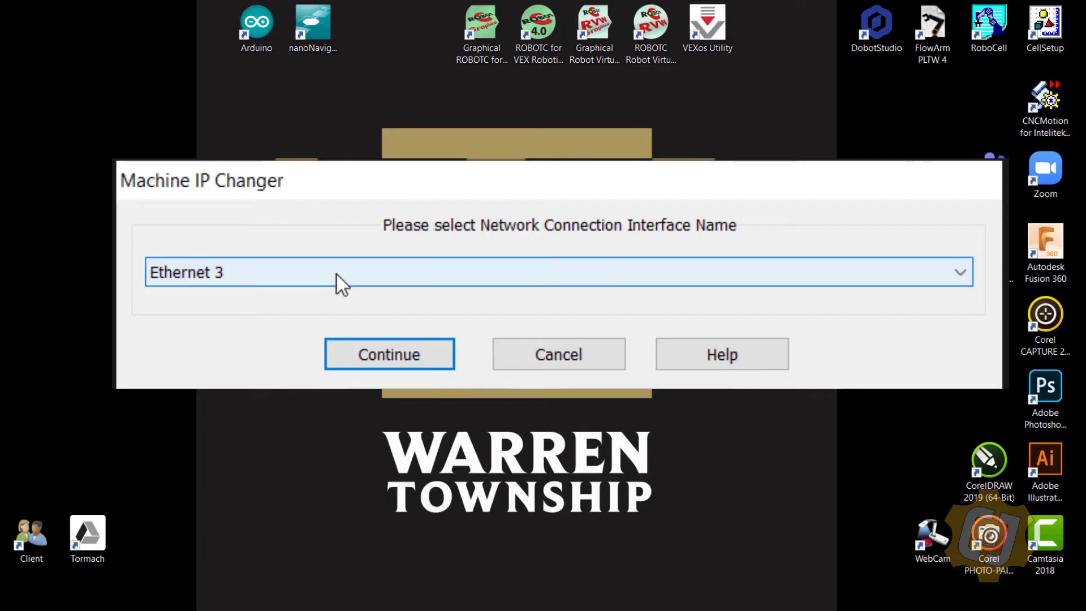
left_click(346, 264)
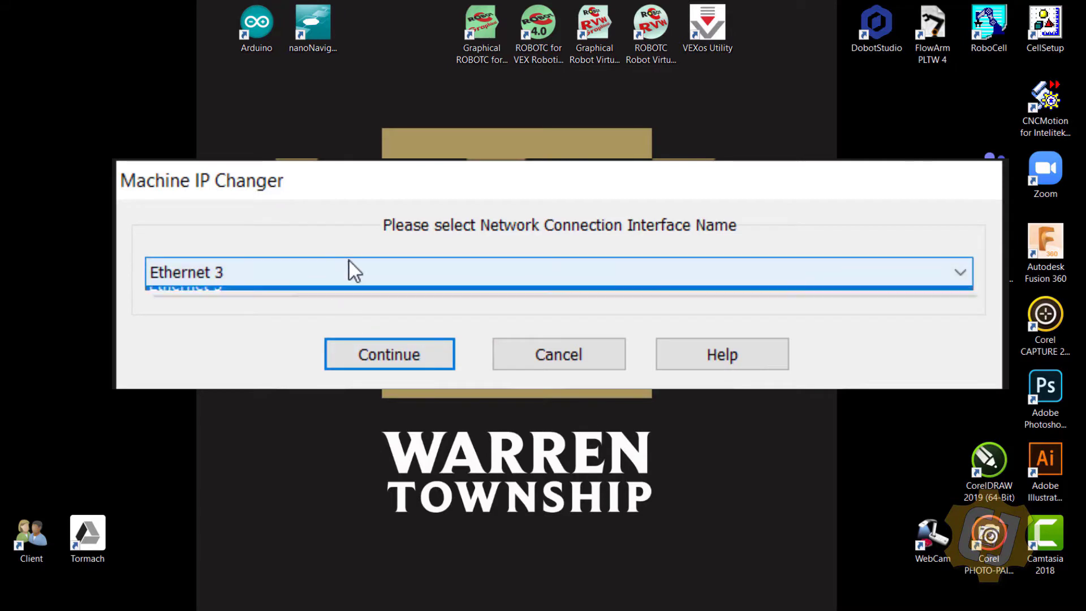
left_click(350, 277)
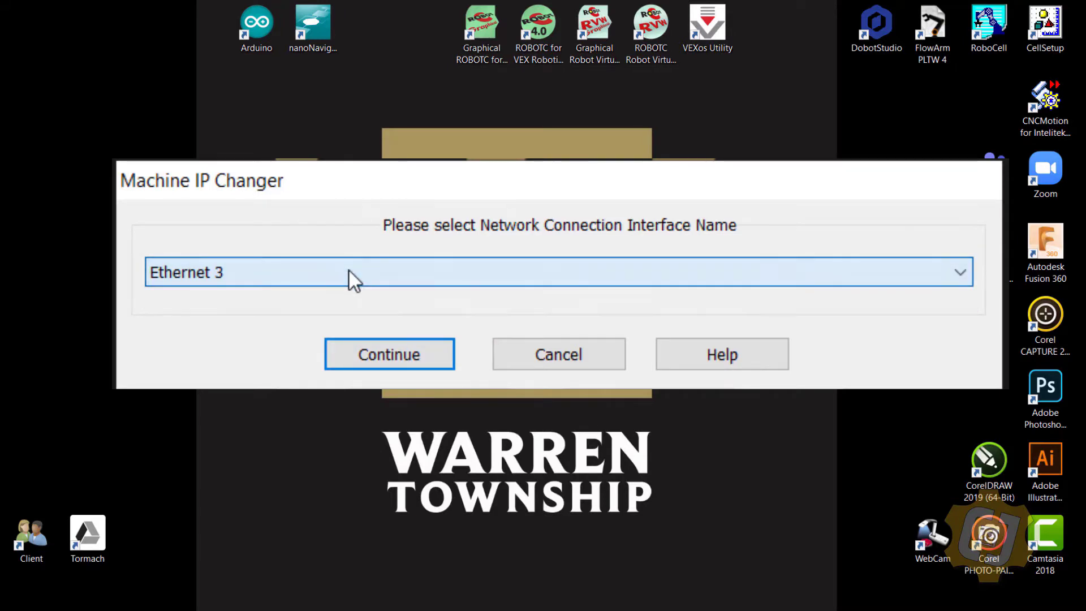
left_click(402, 360)
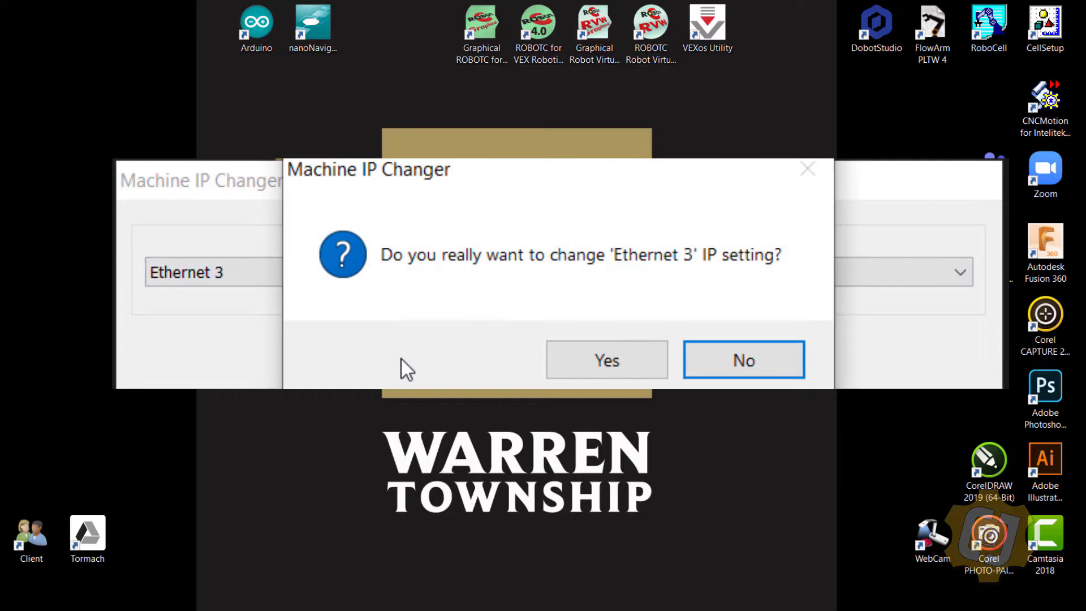
left_click(605, 360)
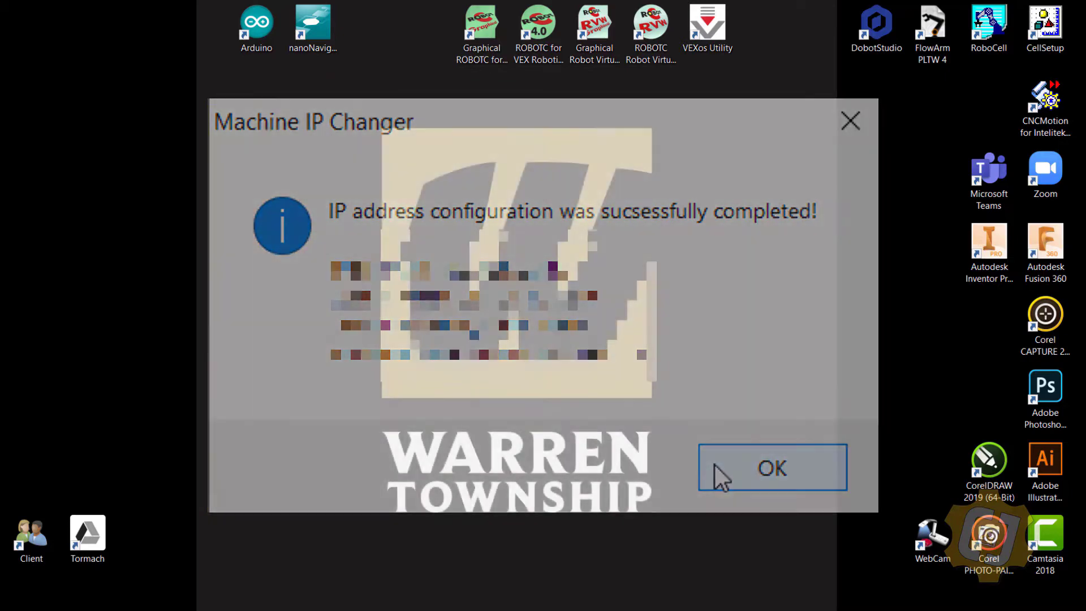
left_click(714, 464)
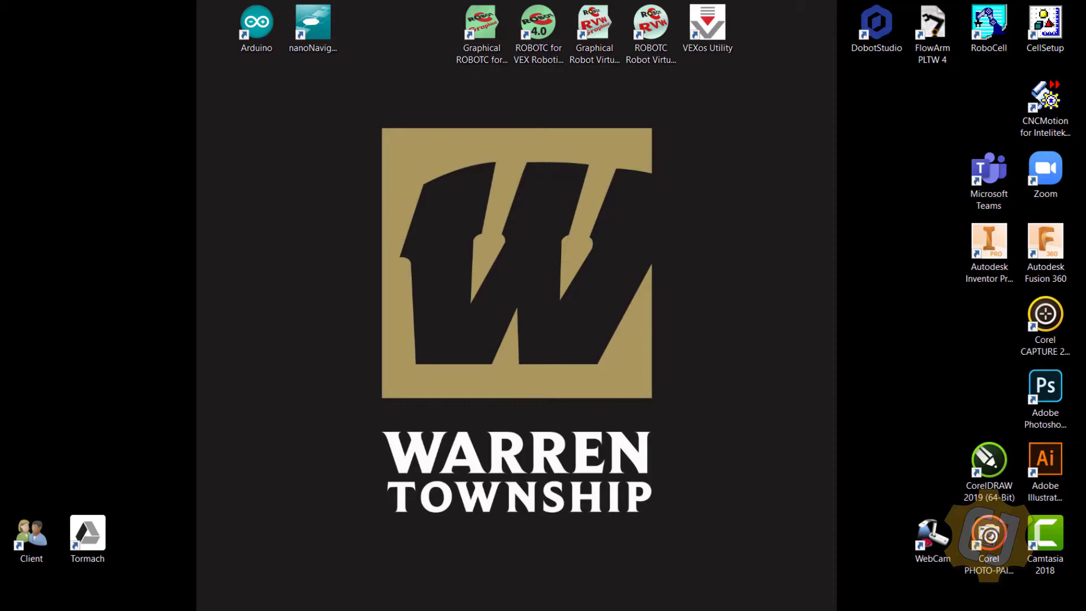
Launch CNCMotion Configuration with Inch units and check that Run Offline stays unchecked under General.
key("super")
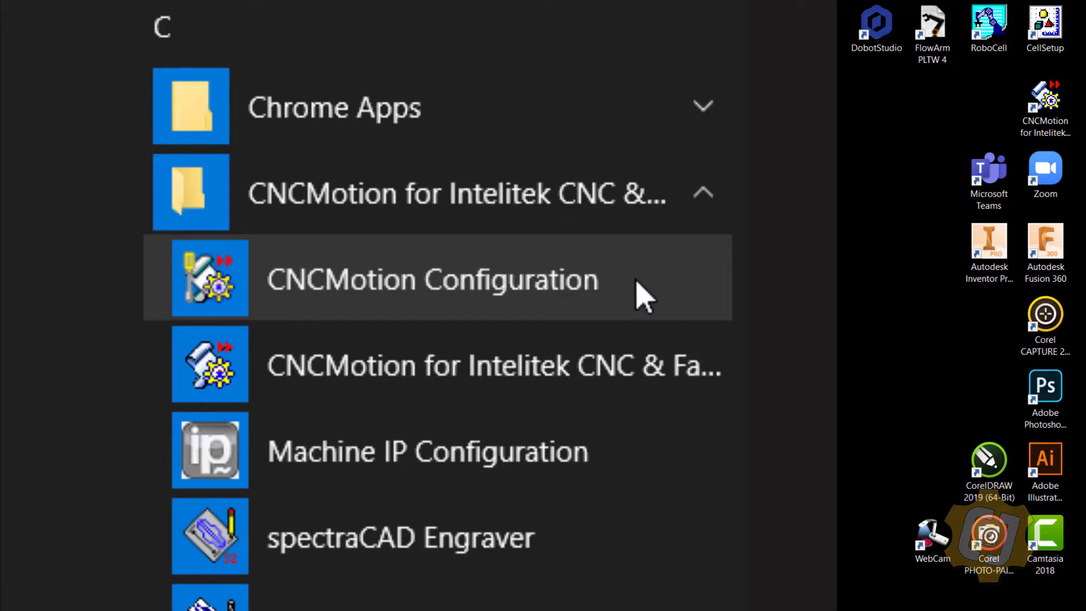
left_click(643, 295)
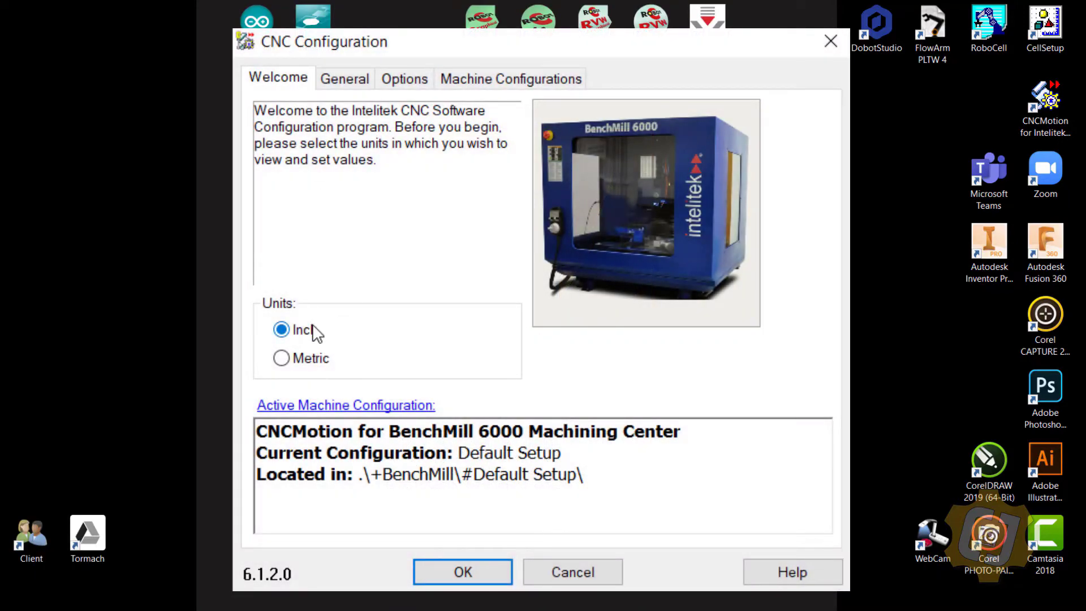
left_click(356, 85)
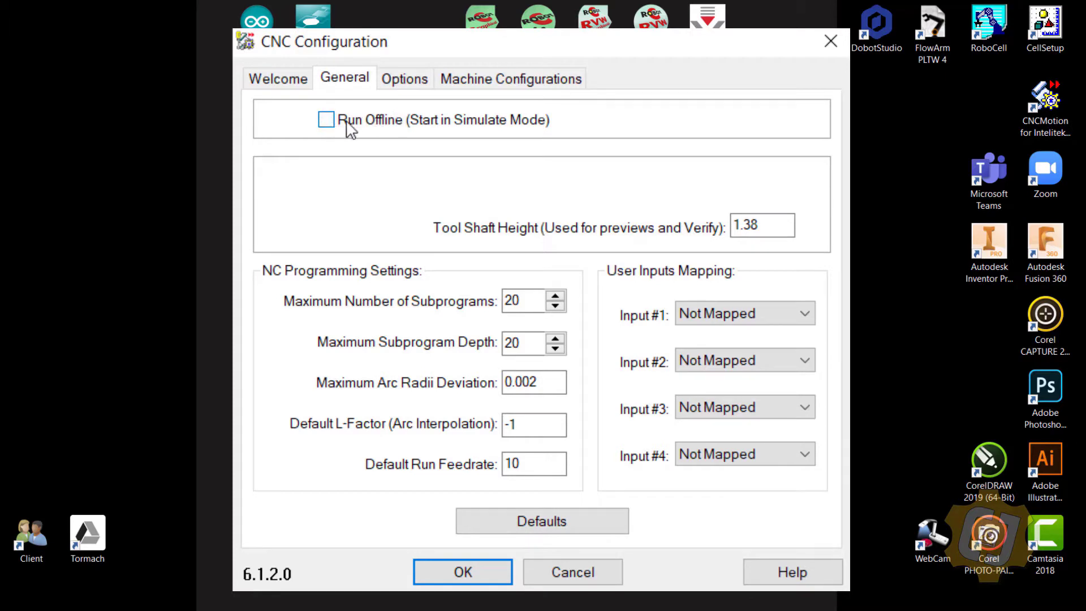
Tick Jogging Handwheel among the installed options, then bring up the removed options list.
left_click(406, 81)
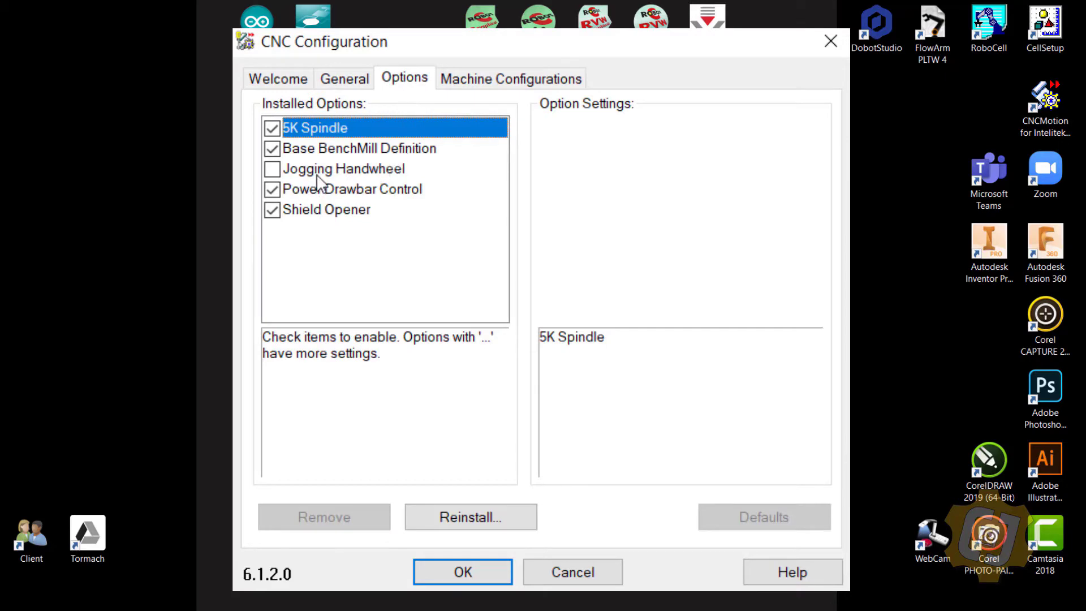
left_click(283, 171)
left_click(272, 169)
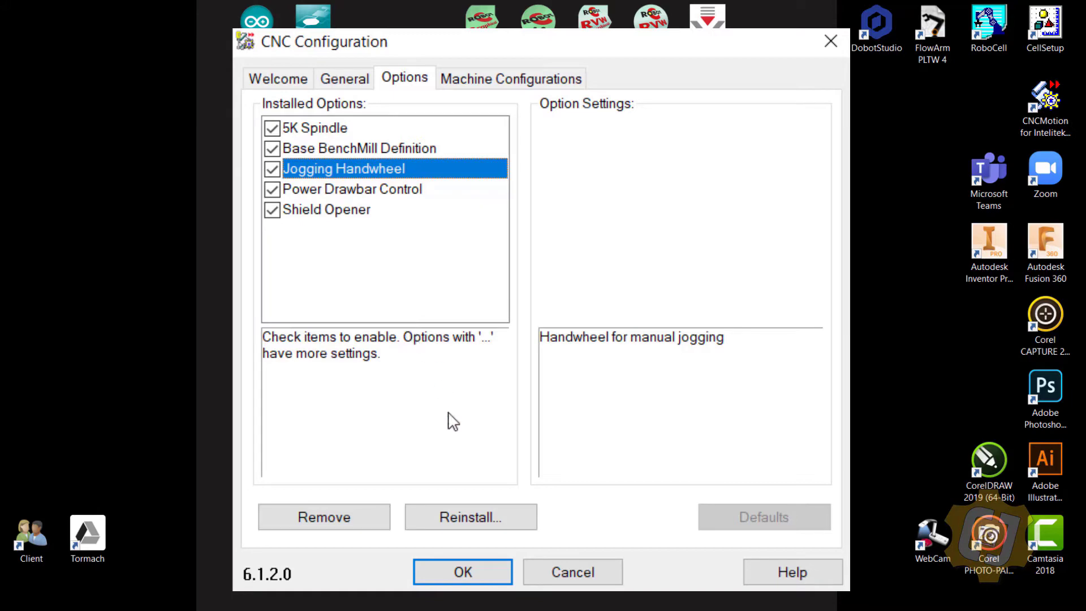
left_click(473, 517)
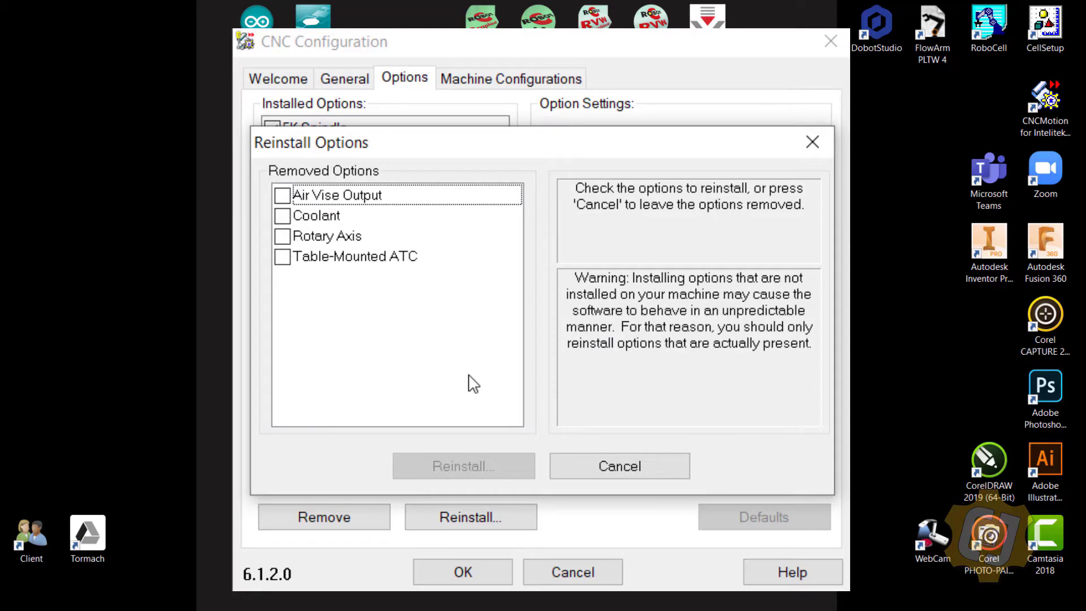
Tick Air Vise Output in the Removed Options list and reinstall it.
left_click(289, 202)
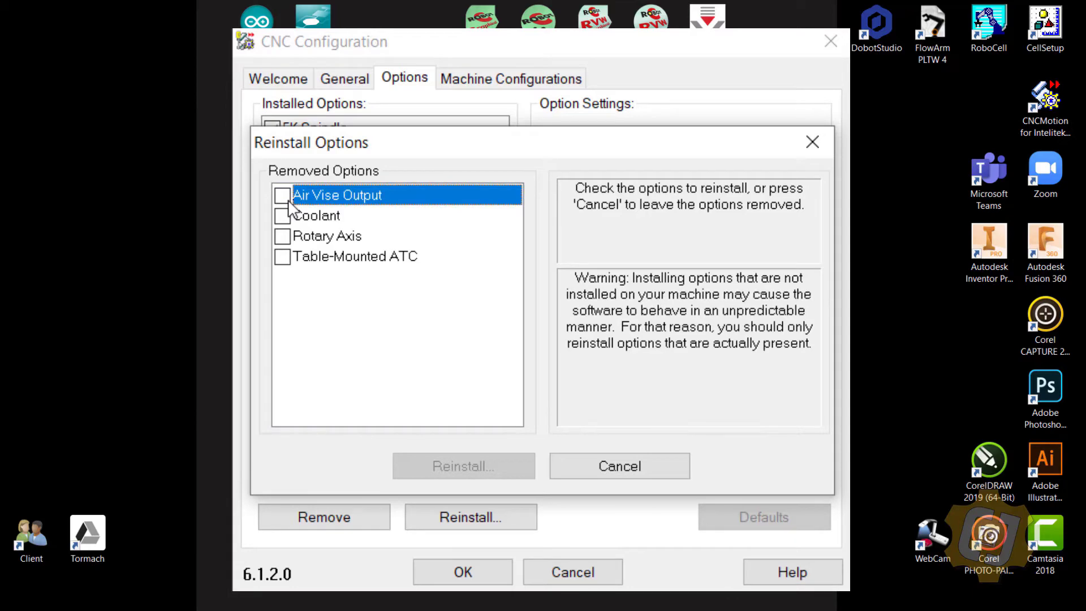
left_click(282, 195)
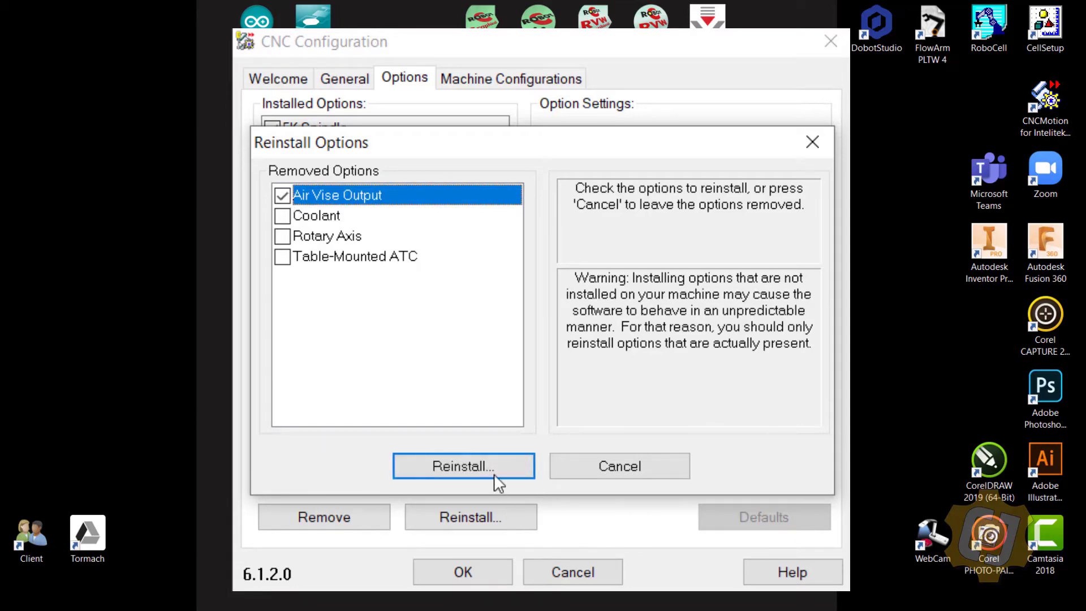
left_click(489, 467)
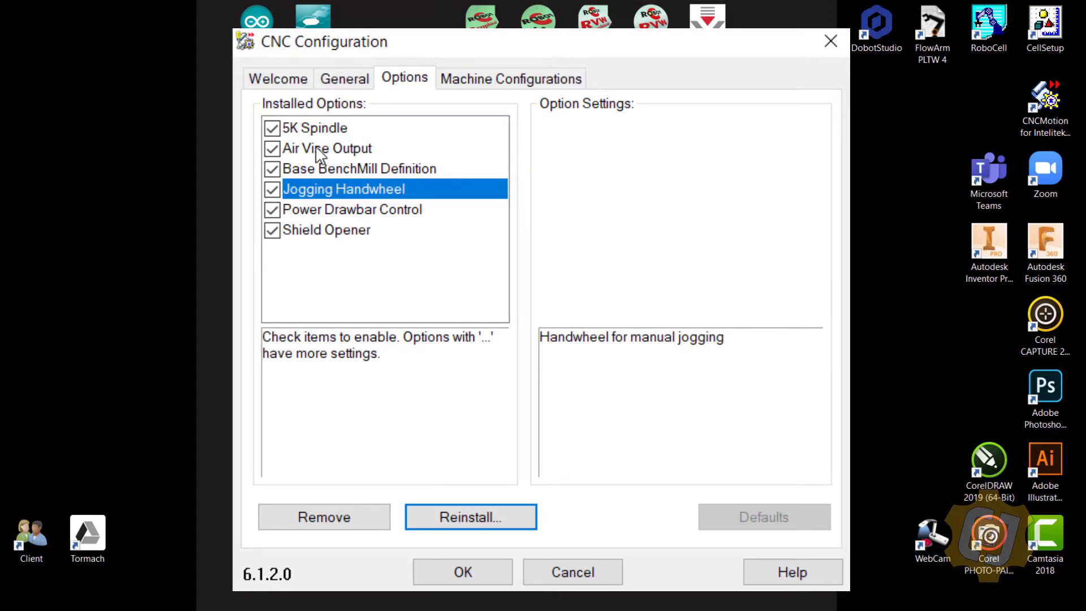
Save the BenchMill 6000 configuration and launch the CNCMotion emulator.
left_click(468, 84)
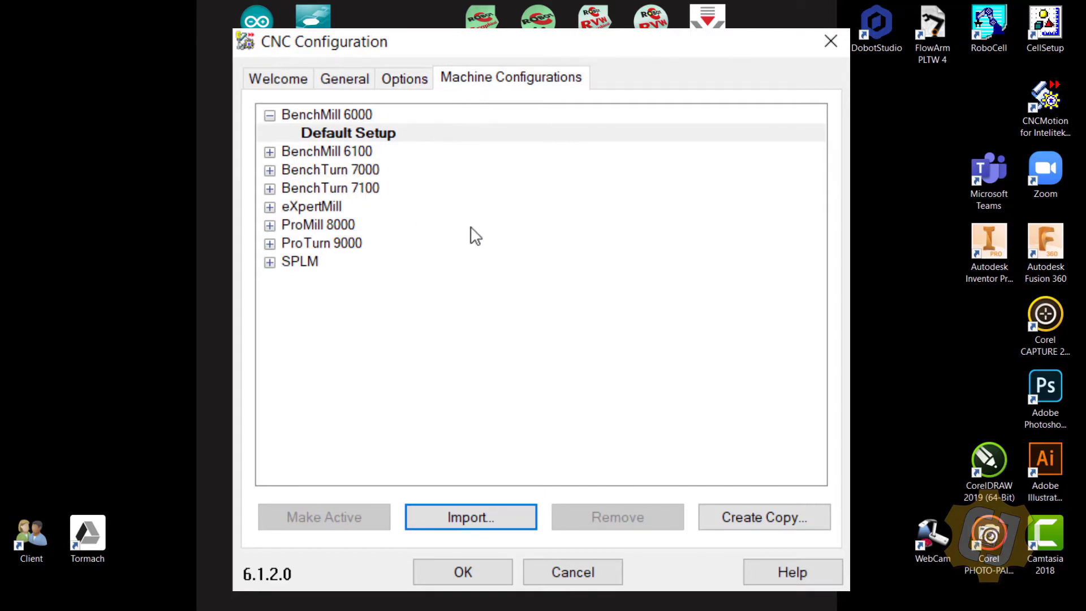
left_click(468, 571)
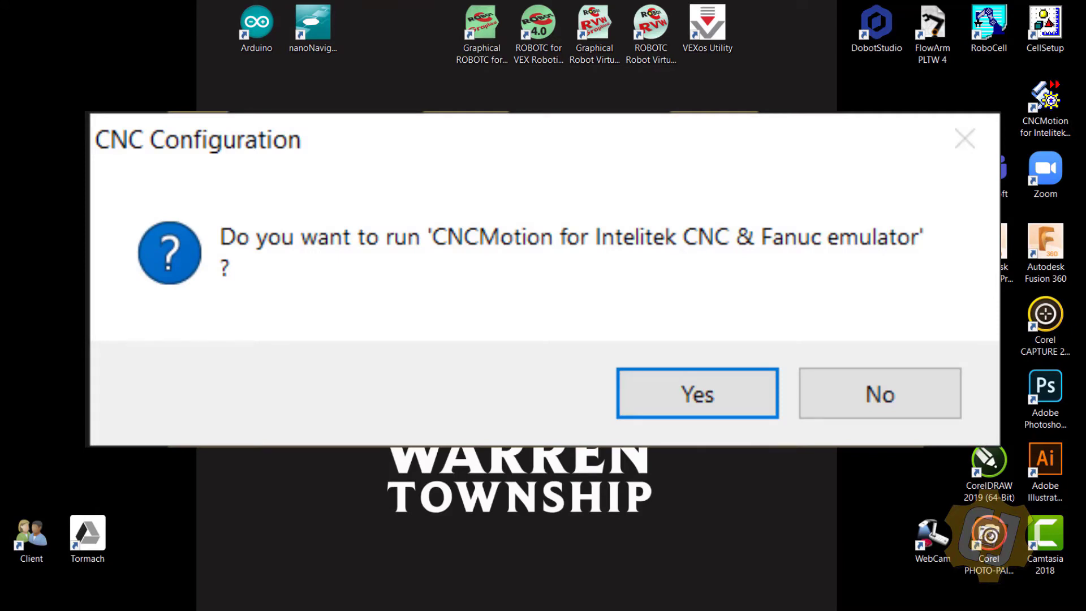
left_click(674, 412)
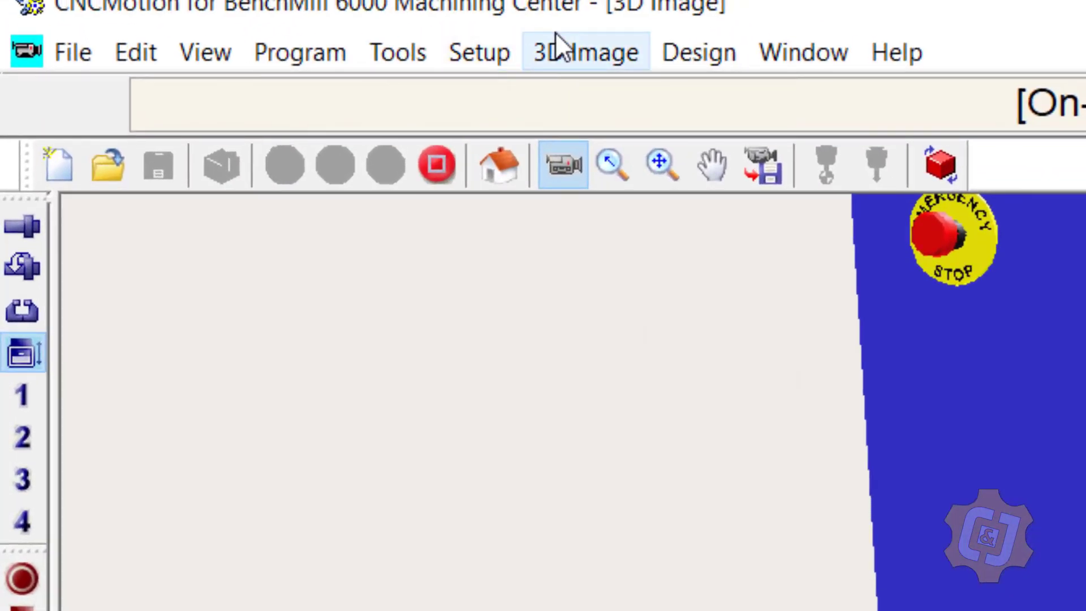
Set the machine's vise type to Single axis in the 3D Image Setup Machine settings.
left_click(563, 48)
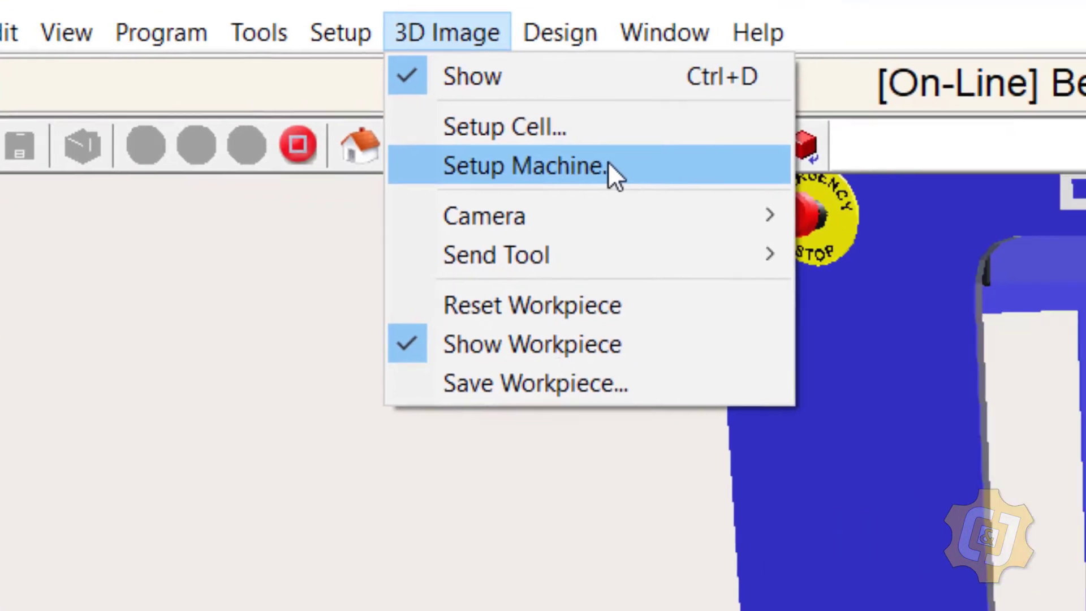
left_click(747, 185)
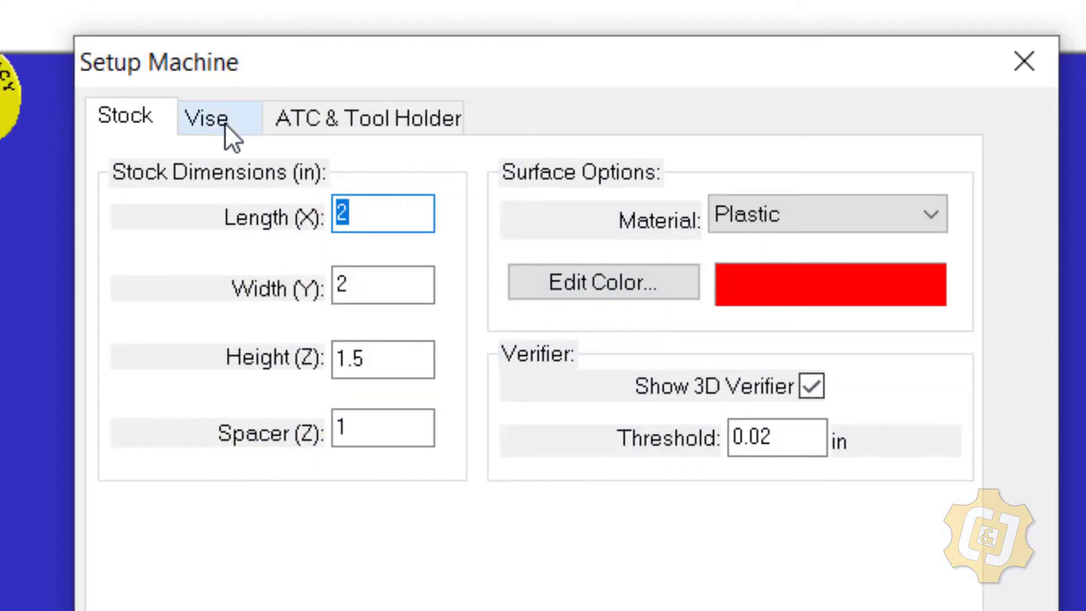
left_click(220, 126)
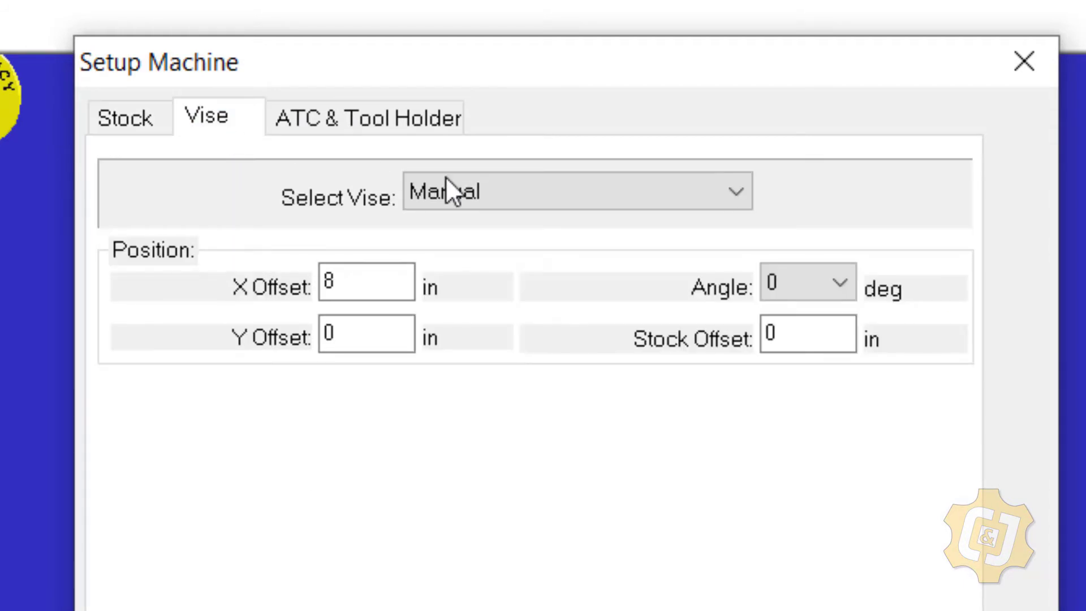
left_click(483, 198)
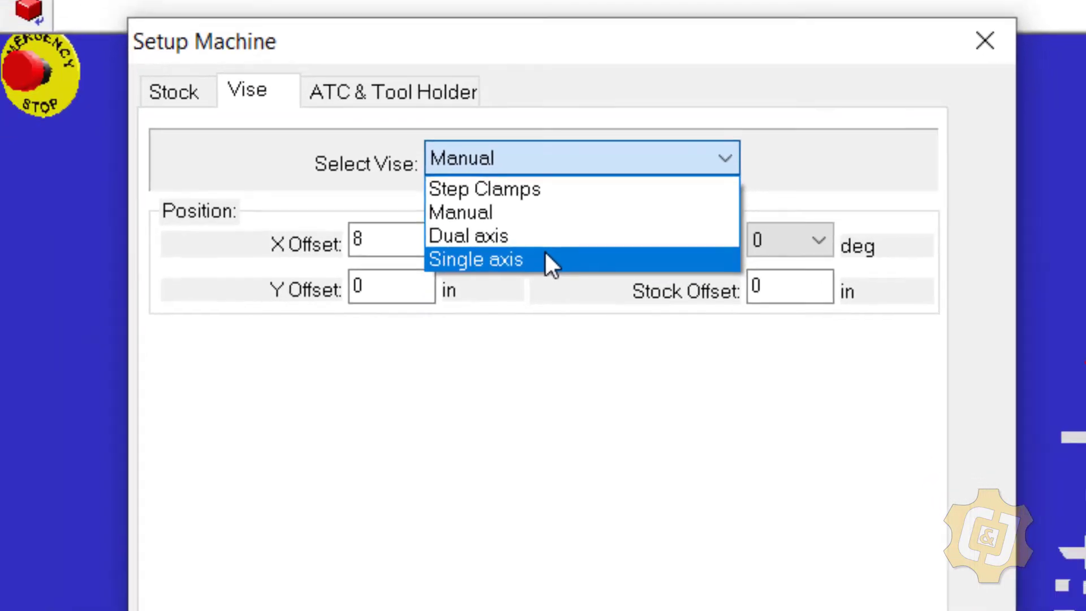
left_click(537, 300)
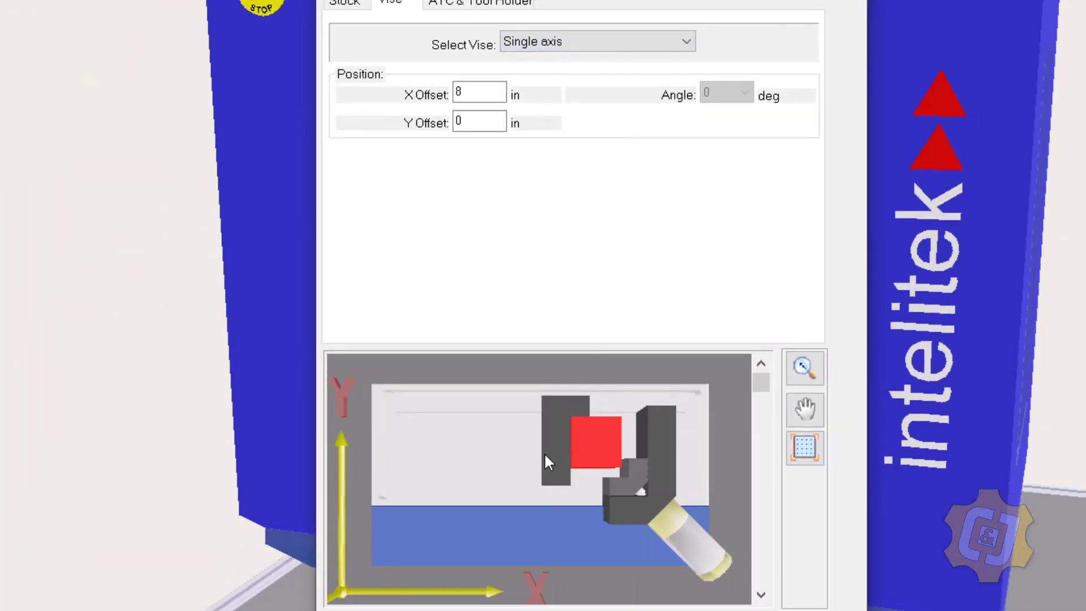
Change the vise X Offset to 5.5 in.
double_click(464, 90)
type("6")
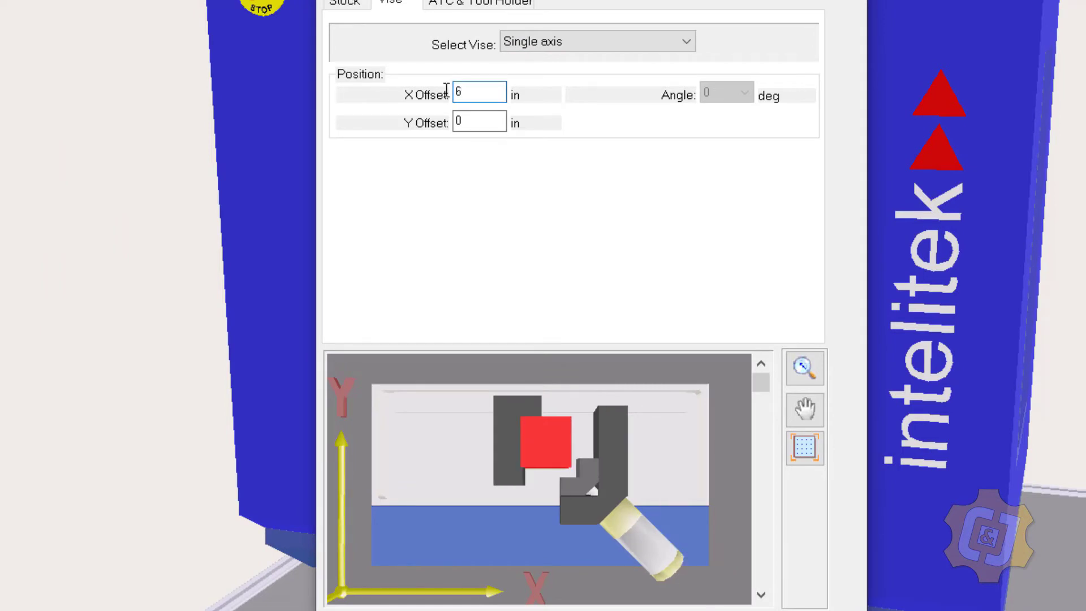
key("BackSpace")
type("5")
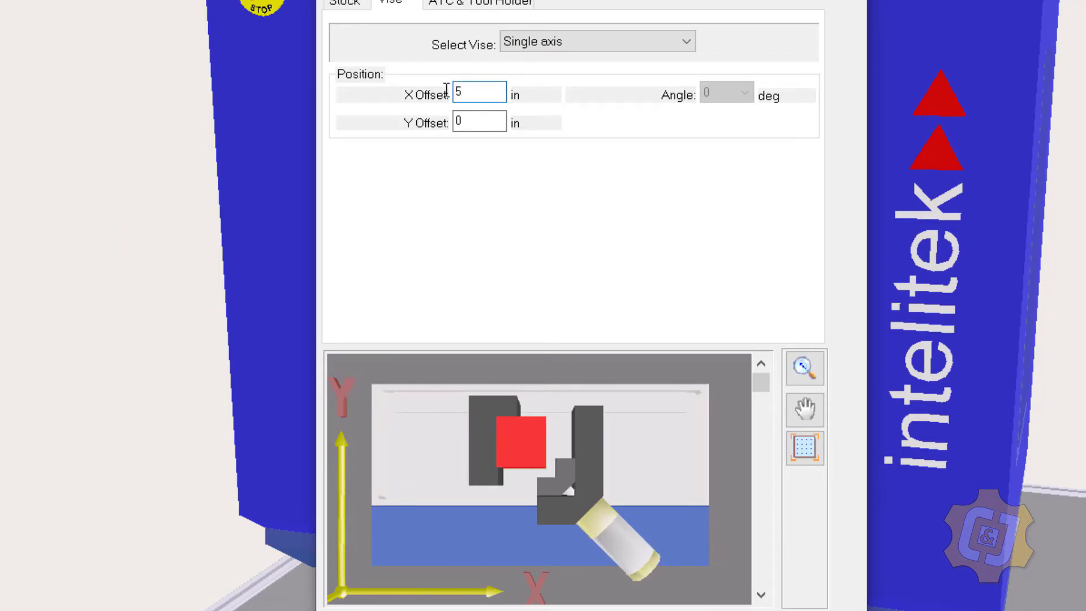
type(".5")
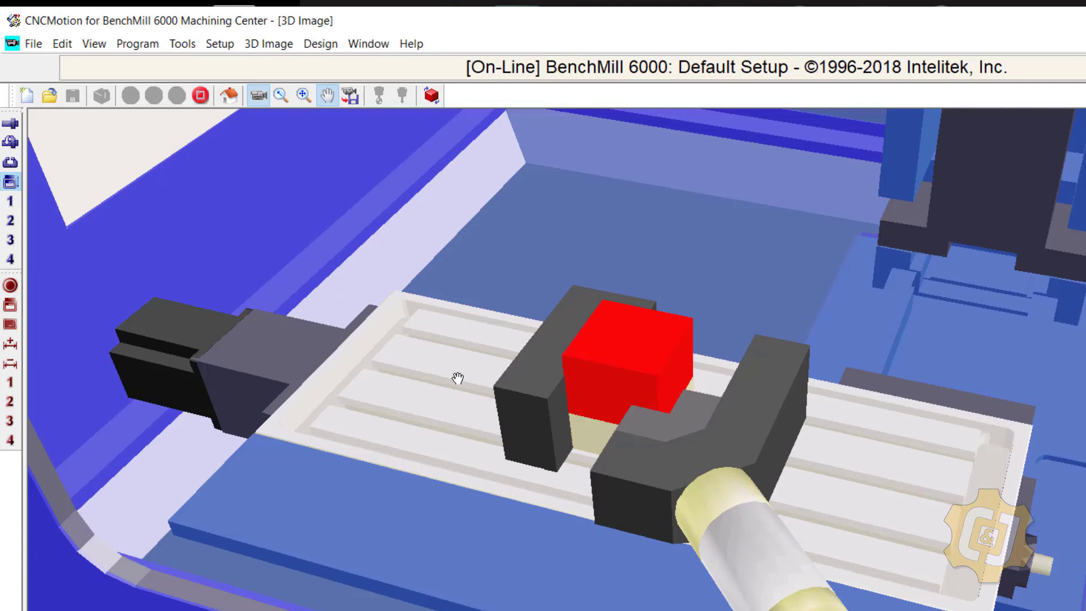
left_click(225, 47)
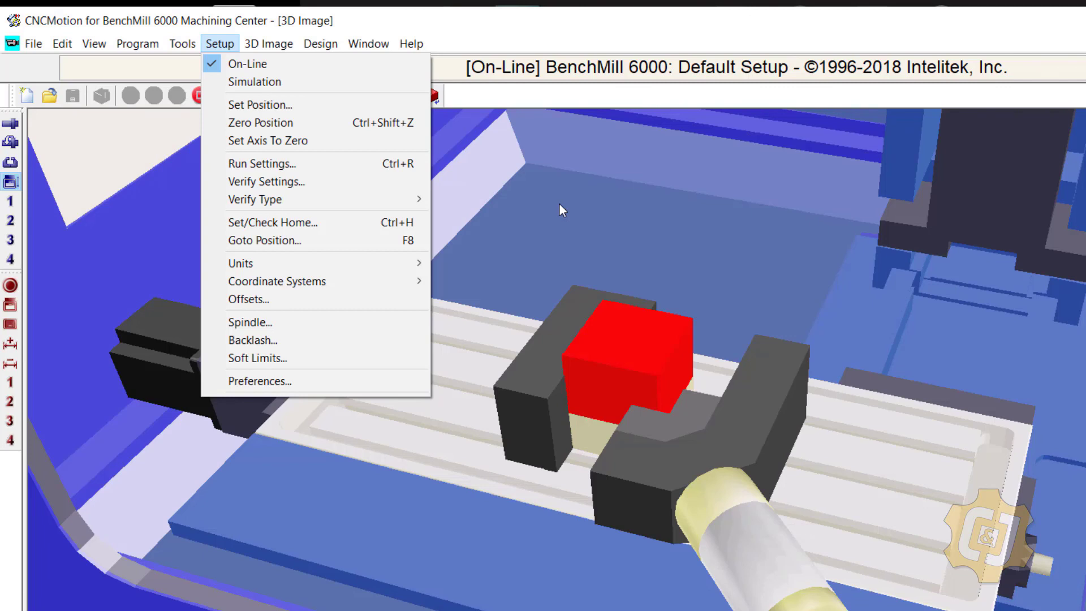
left_click(61, 40)
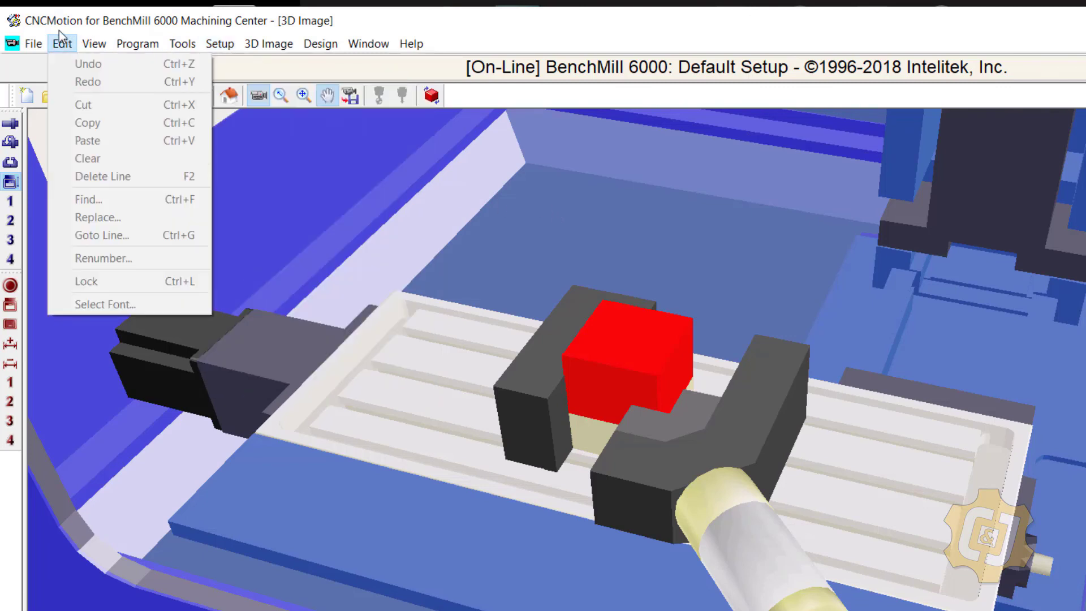